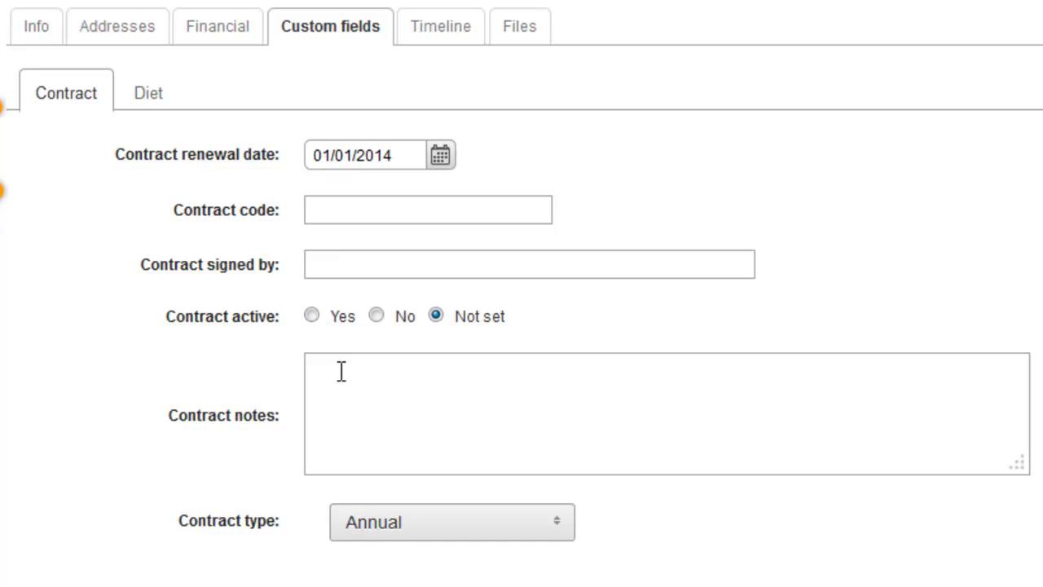
Check the Contract type dropdown values and leave the customer's contract type as Annual.
left_click(375, 531)
left_click(375, 531)
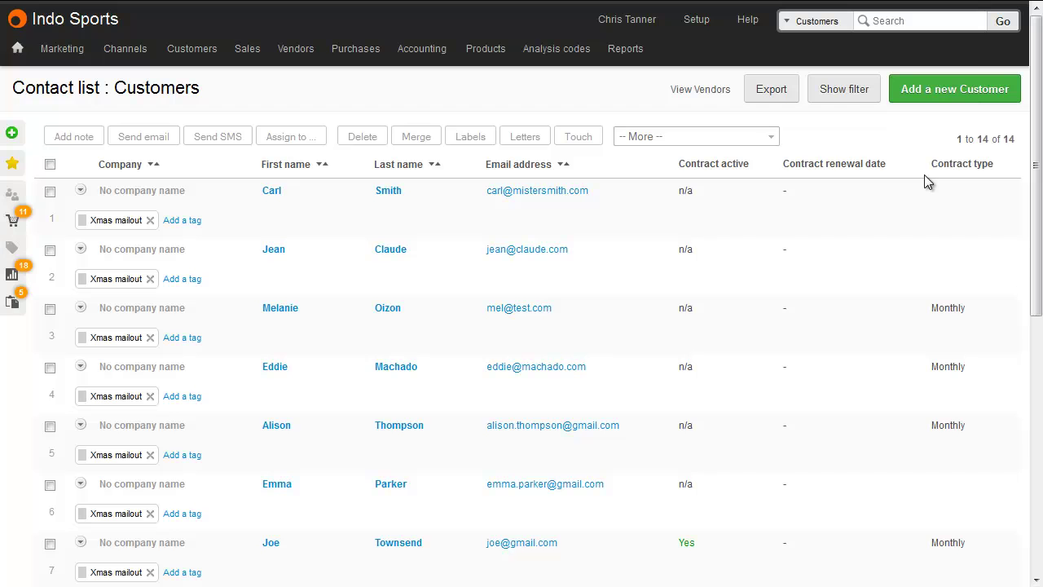
In My preferences, move Contract renewal date above Contract type and save the column order.
mouse_move(625, 23)
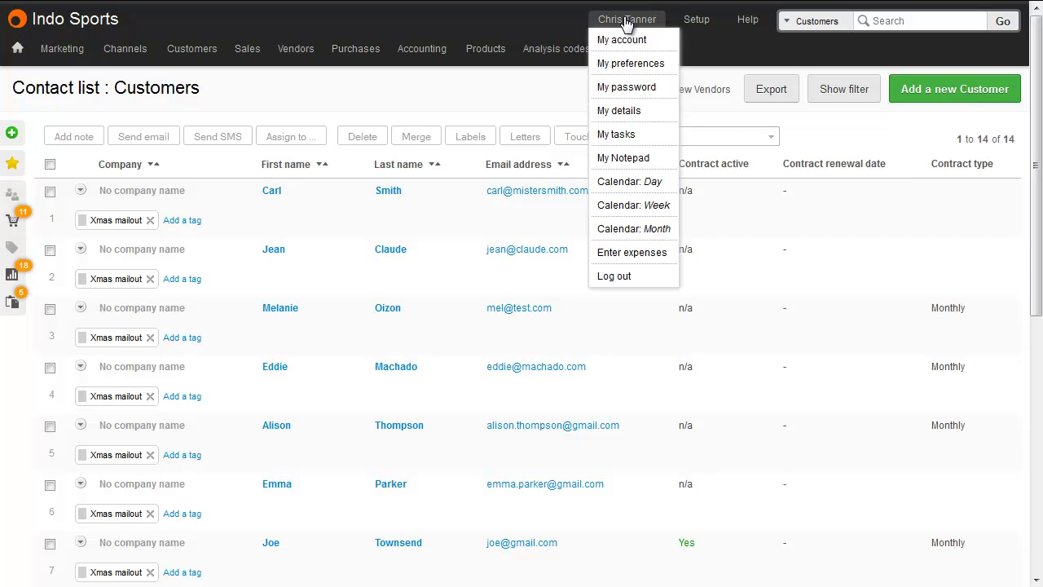
left_click(635, 64)
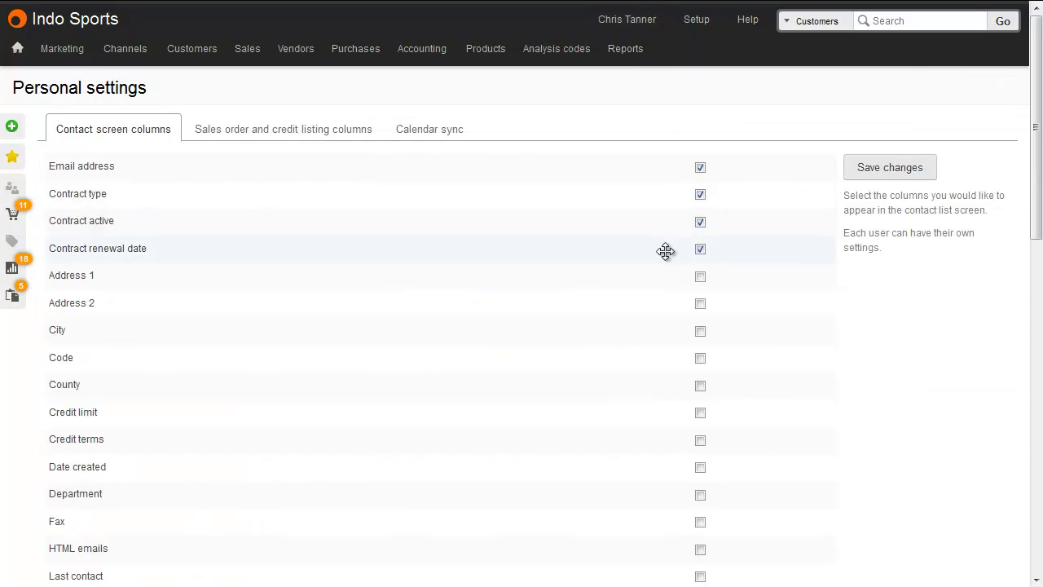
left_click_drag(666, 247, 656, 196)
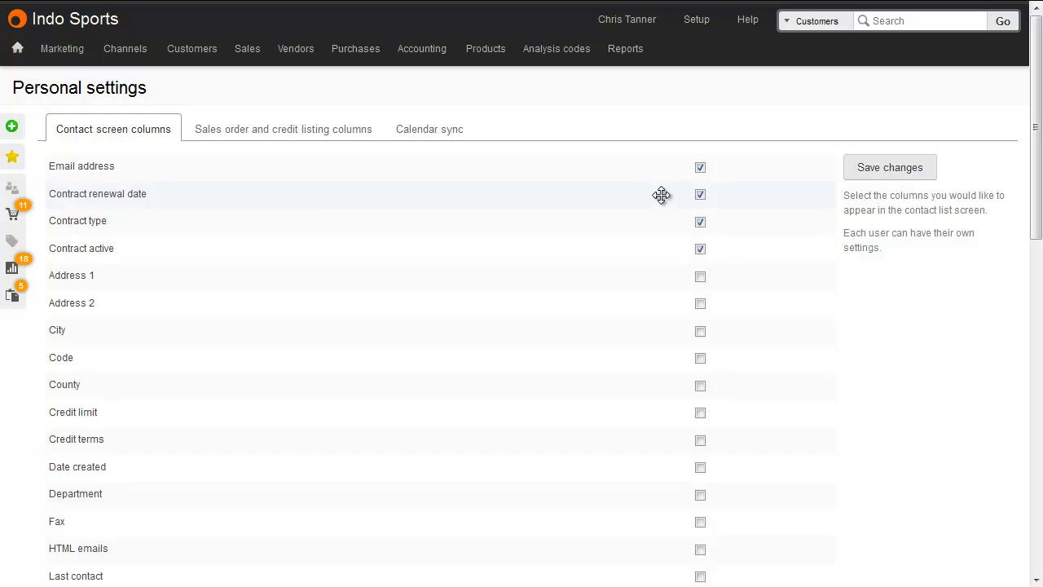
left_click(864, 176)
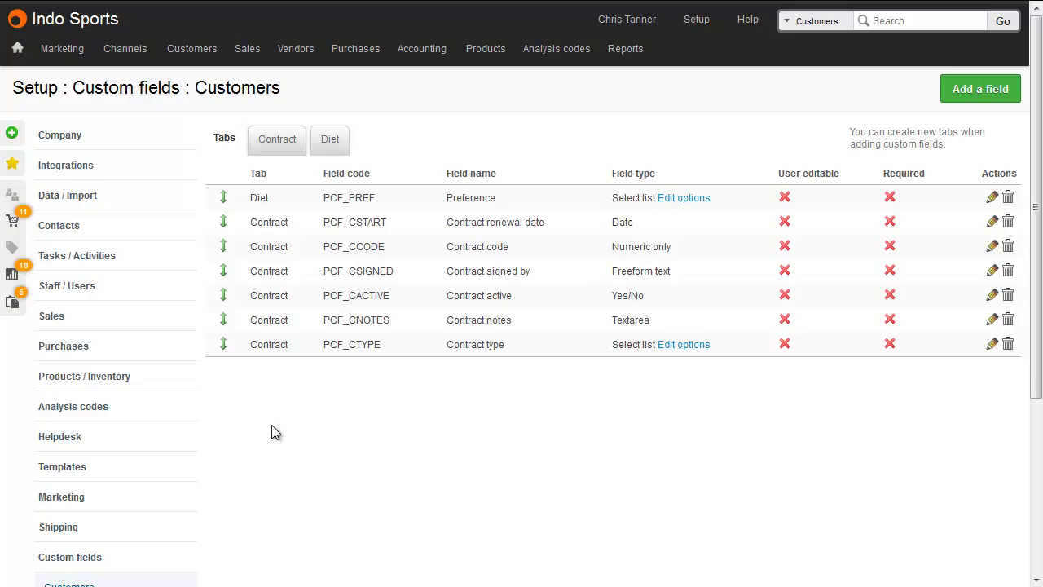
scroll(272, 426, "down", 3)
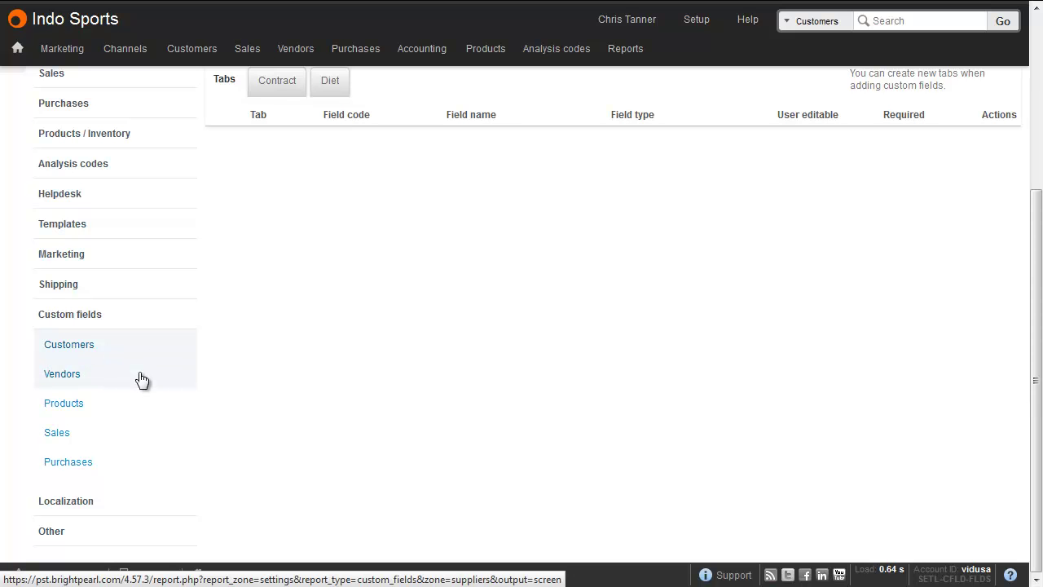
scroll(140, 379, "up", 3)
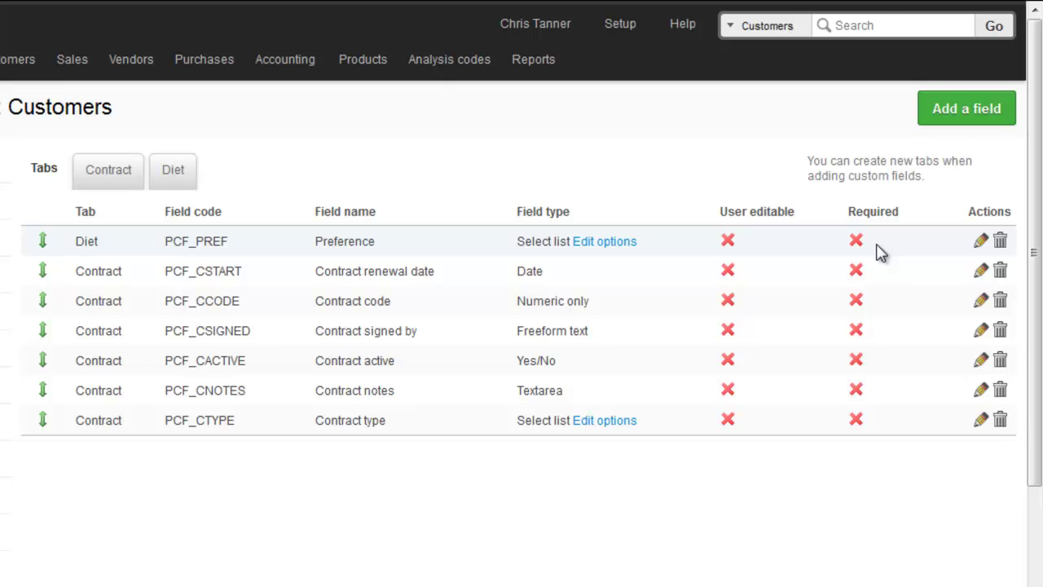
Add a new customer field named 'Contract class' on the Contract tab and edit its code.
left_click(956, 114)
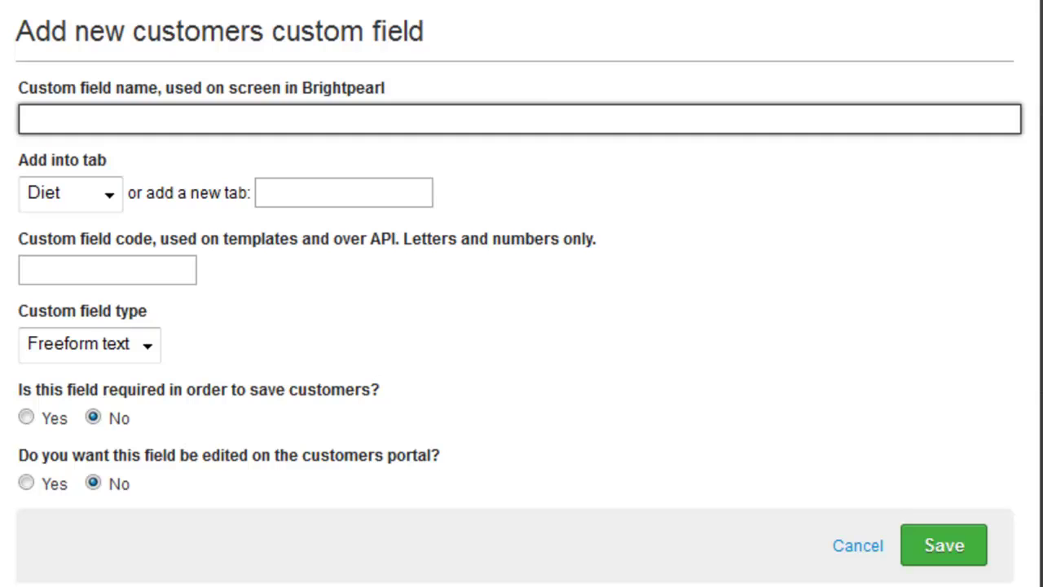
left_click(228, 128)
type("Contract class")
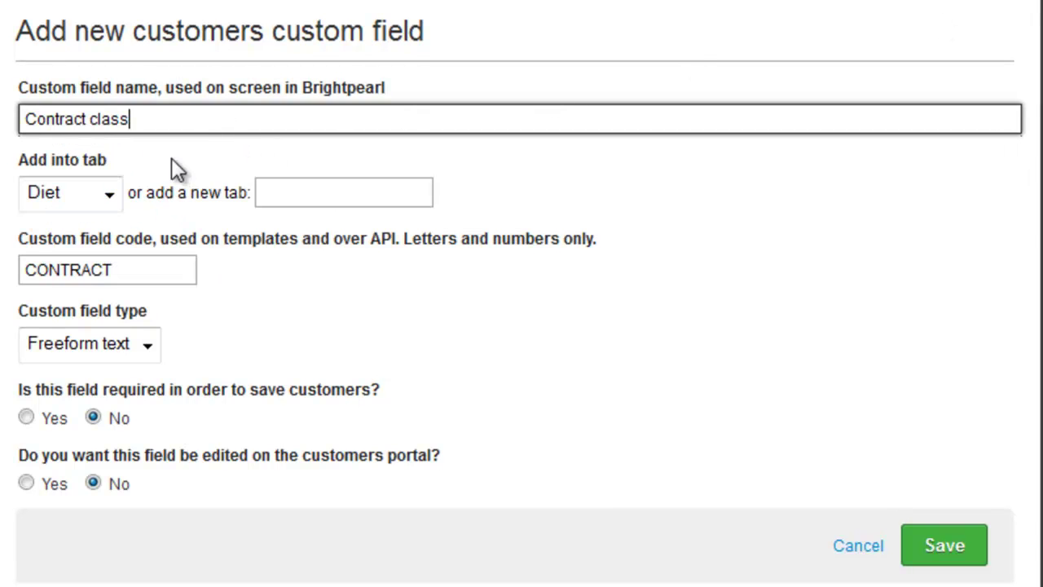
left_click(114, 189)
left_click(37, 246)
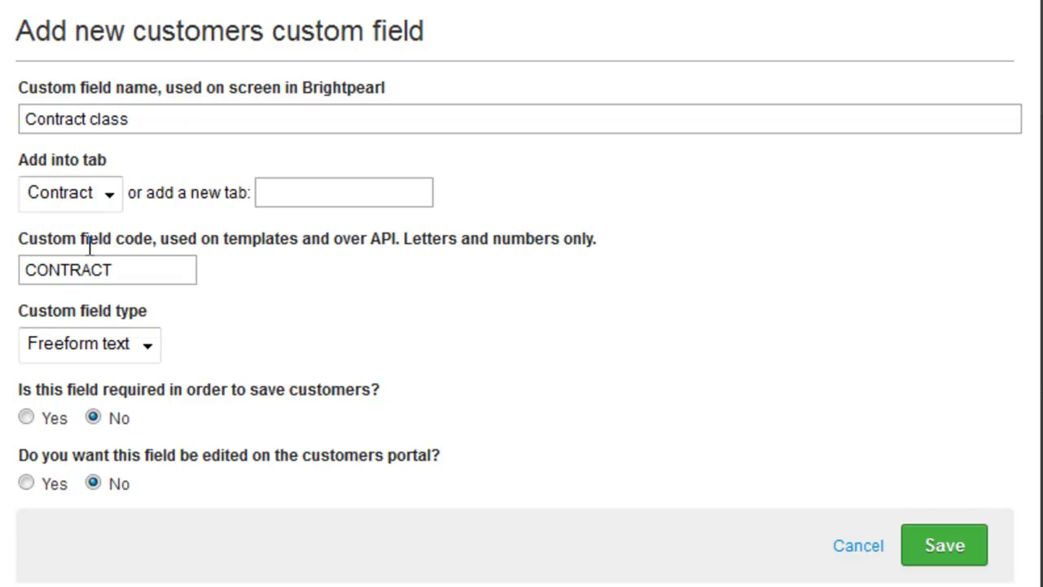
left_click(289, 189)
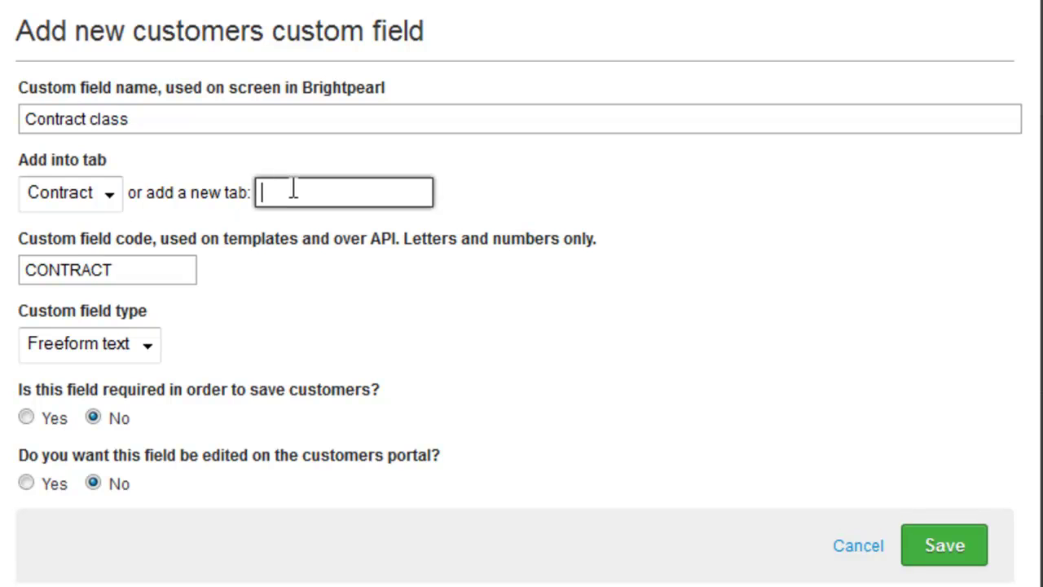
left_click(121, 269)
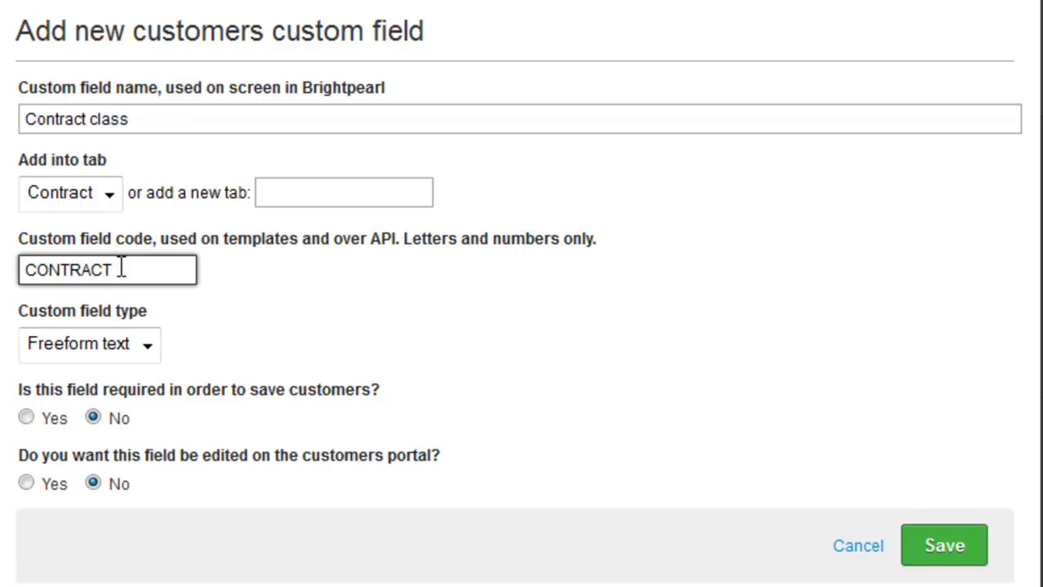
Keep Freeform text as the type, make it required and portal-editable, and save.
left_click(145, 343)
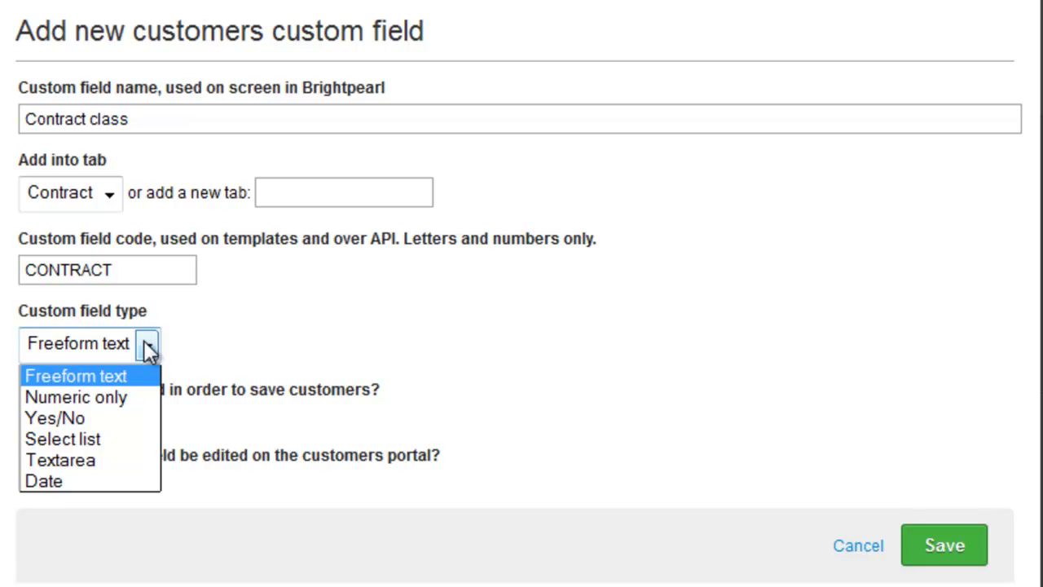
left_click(144, 340)
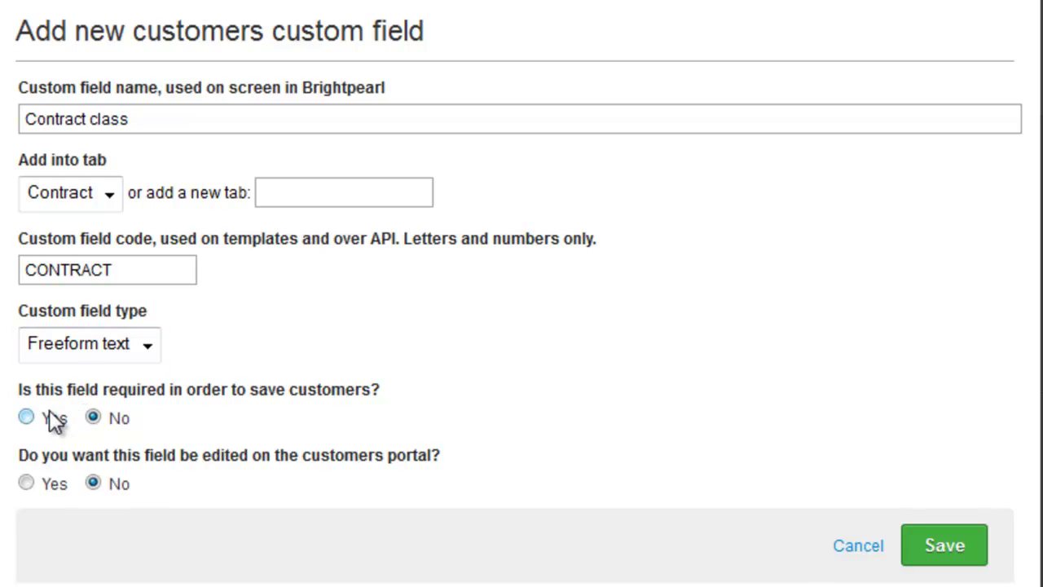
left_click(49, 413)
left_click(45, 482)
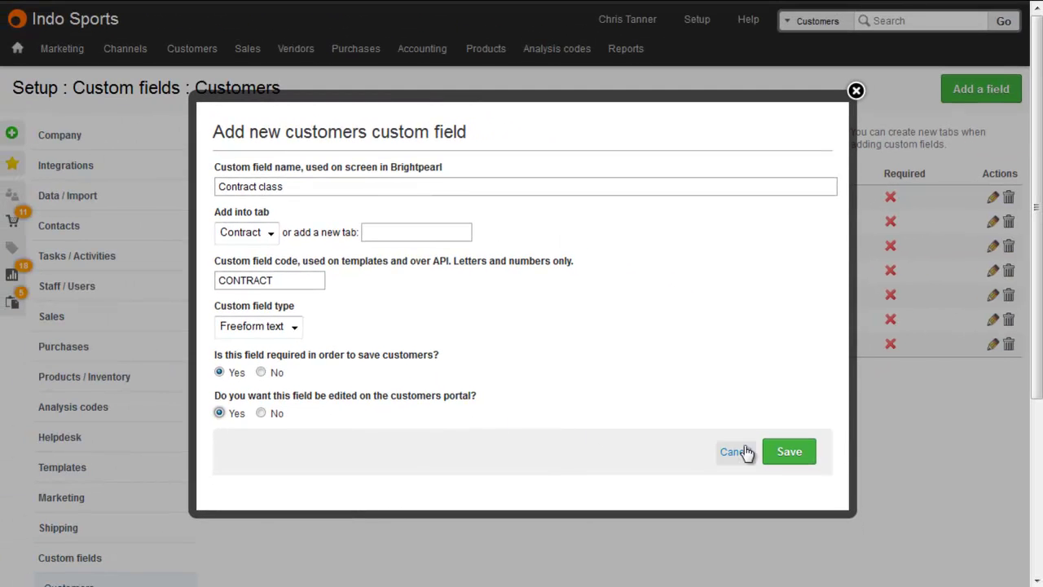
left_click(773, 452)
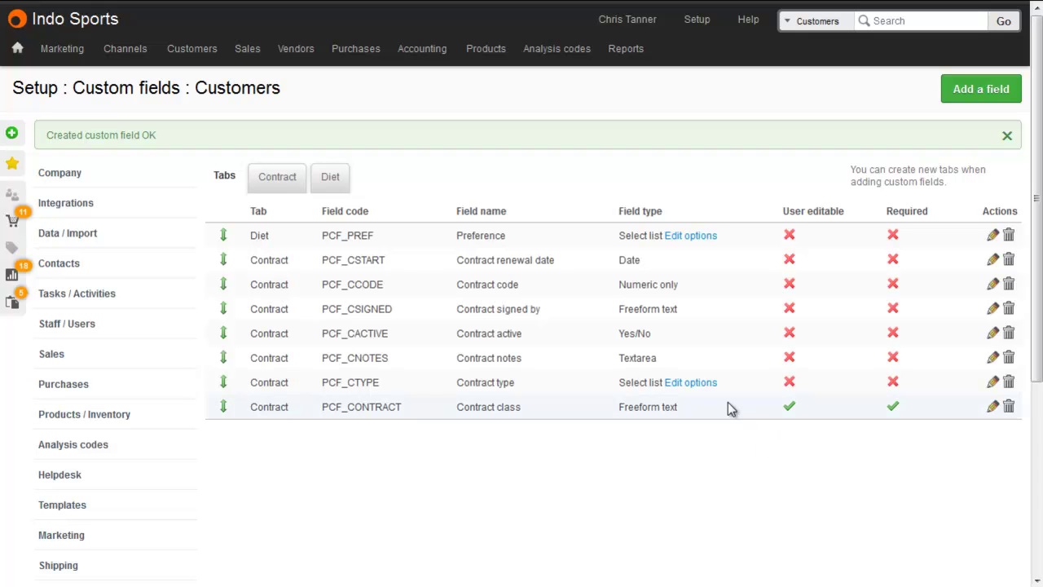
Move Annual above Quarterly in Contract type values, then drag Contract class to the top.
left_click(705, 384)
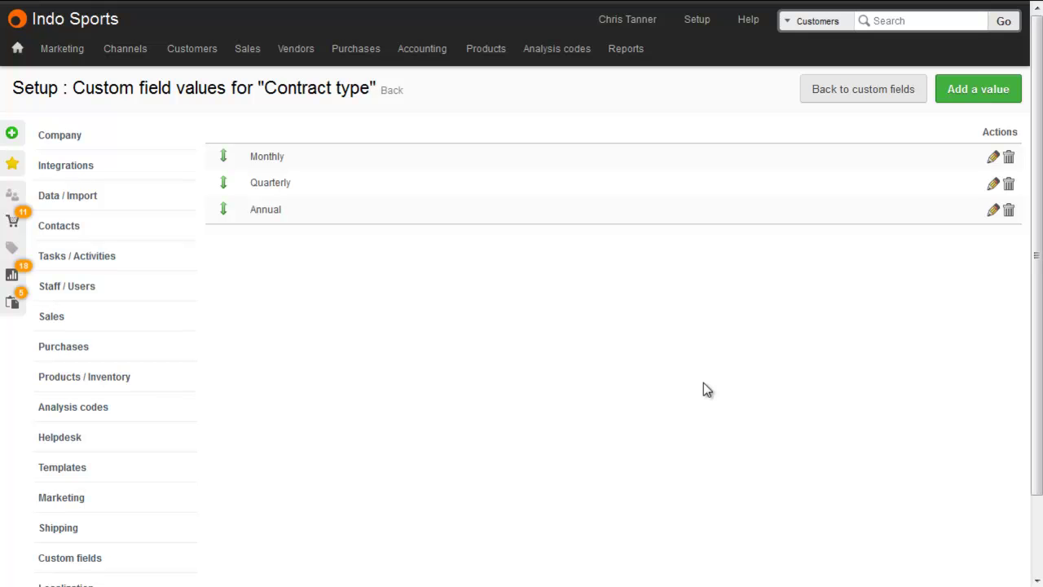
left_click_drag(228, 207, 228, 155)
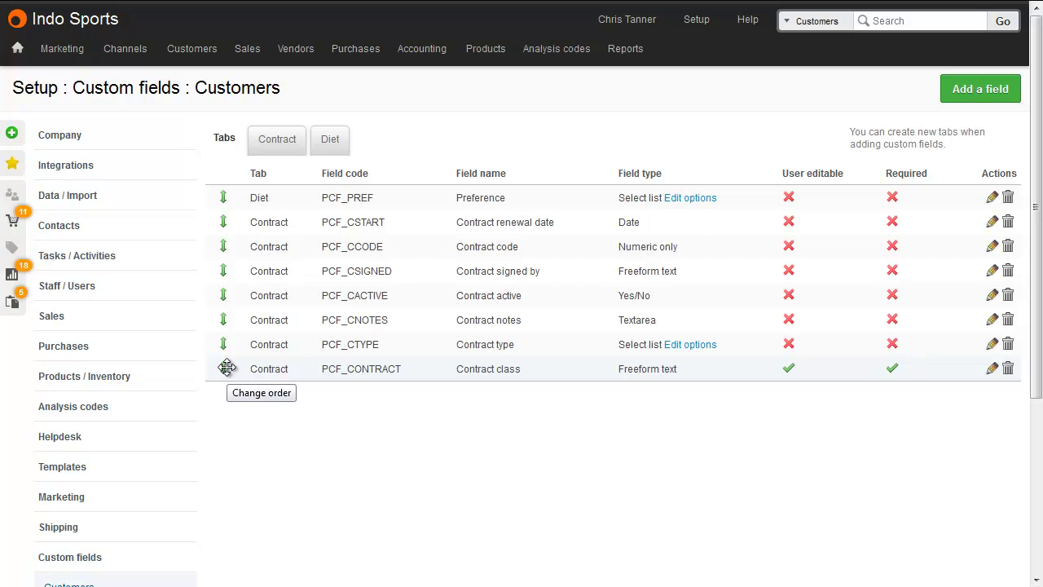
left_click_drag(227, 369, 229, 220)
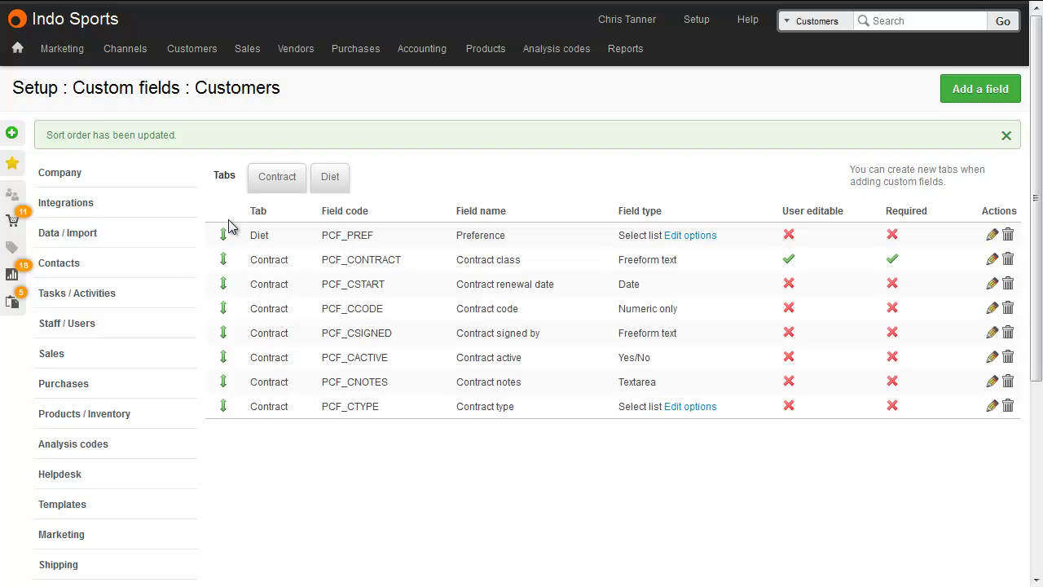
left_click(266, 181)
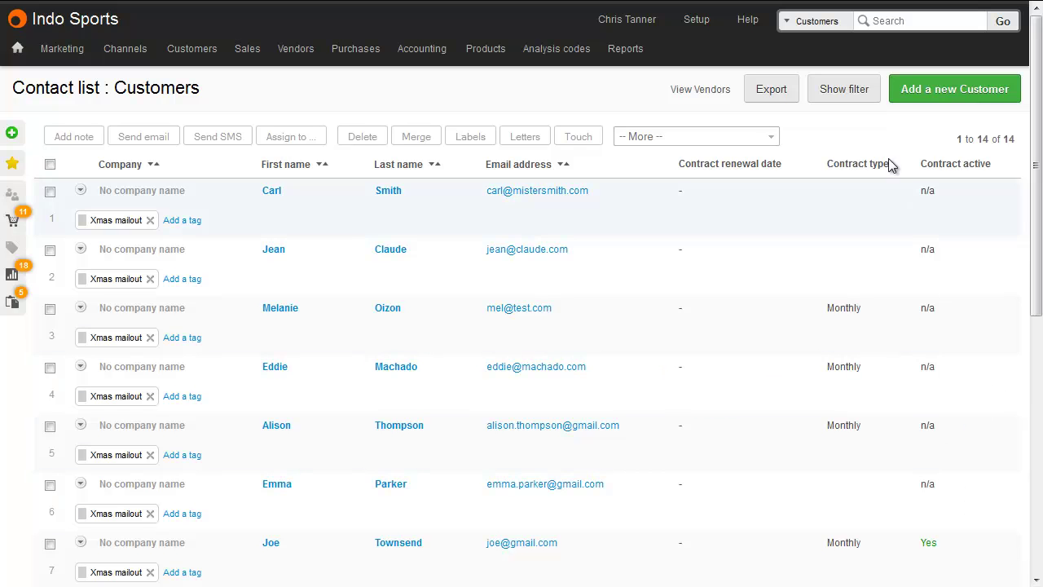
Apply a 'Contract type is equal to Monthly' filter, leaving 5 of 14 customers.
left_click(858, 87)
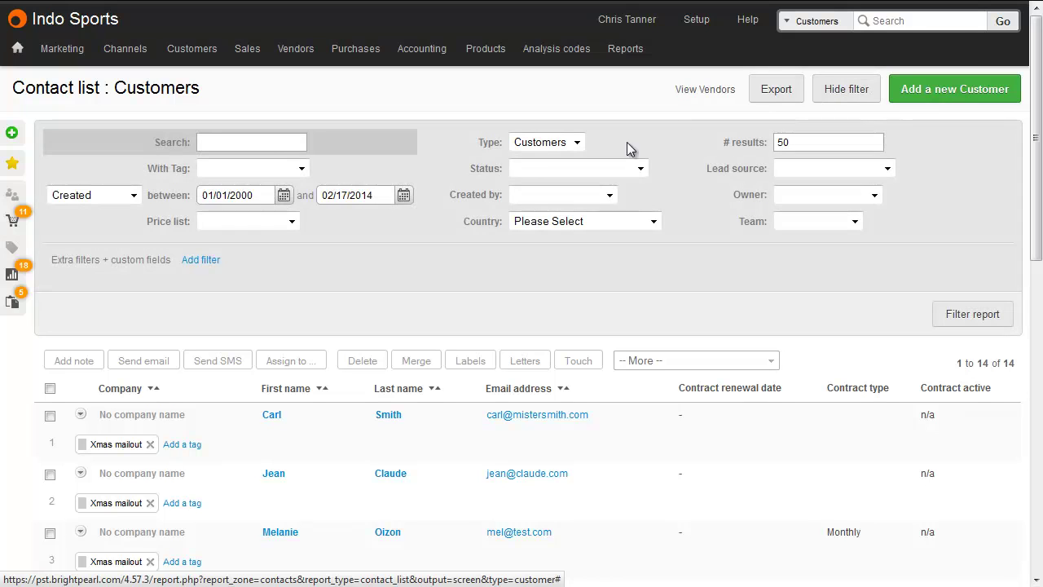
left_click(185, 262)
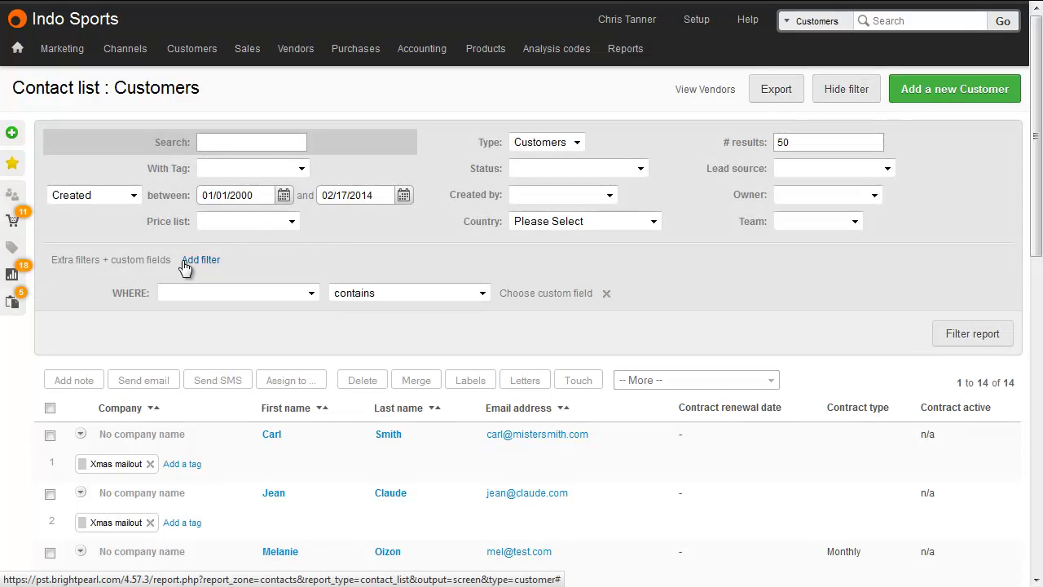
left_click(221, 292)
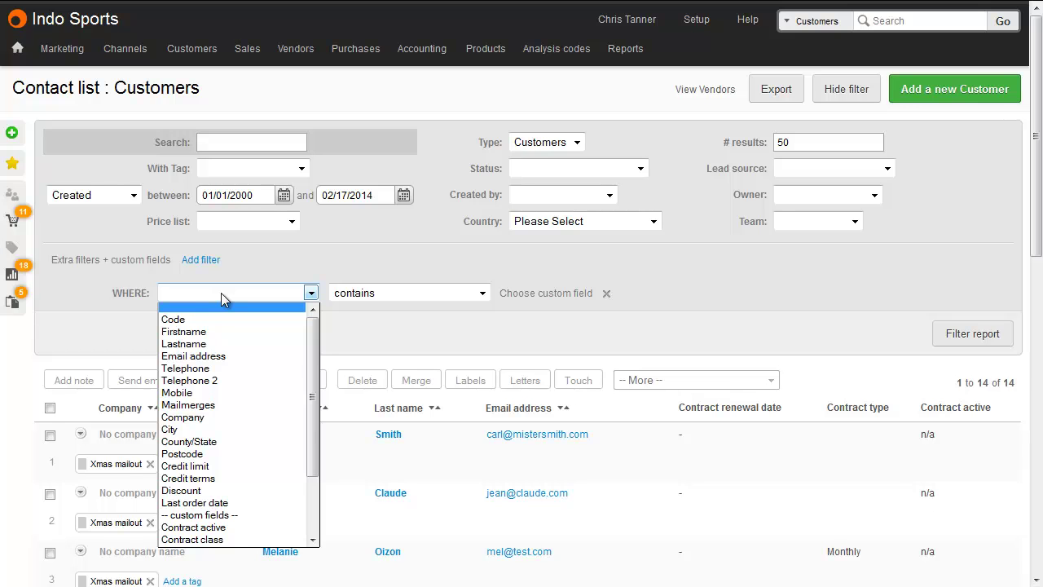
scroll(217, 357, "down", 2)
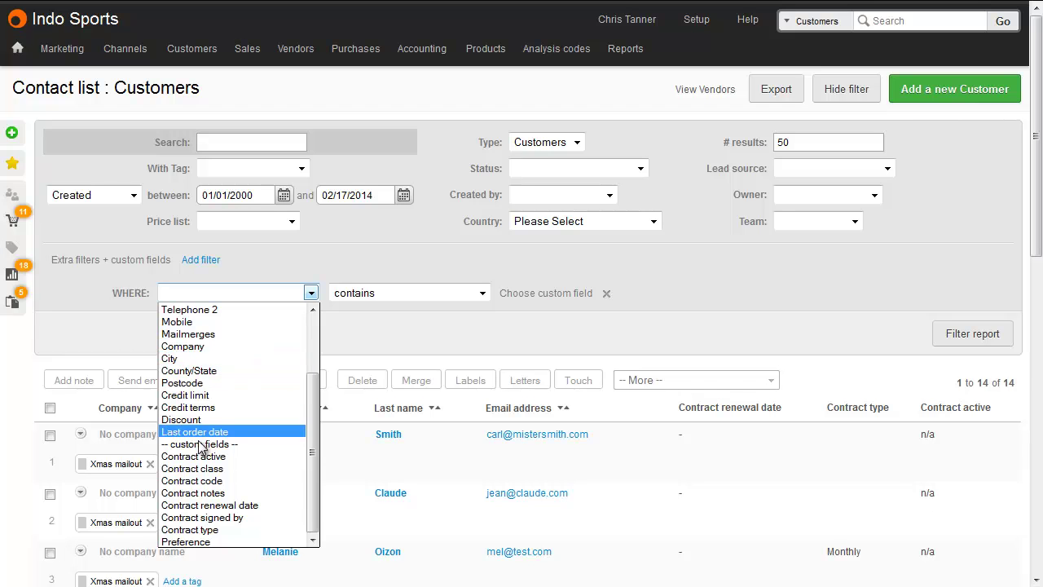
left_click(208, 531)
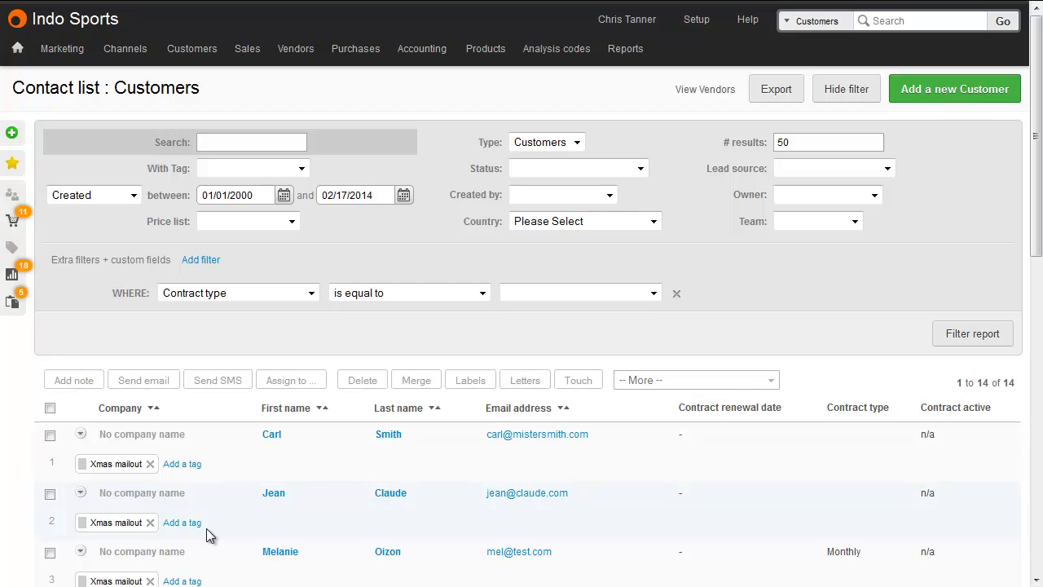
left_click(587, 292)
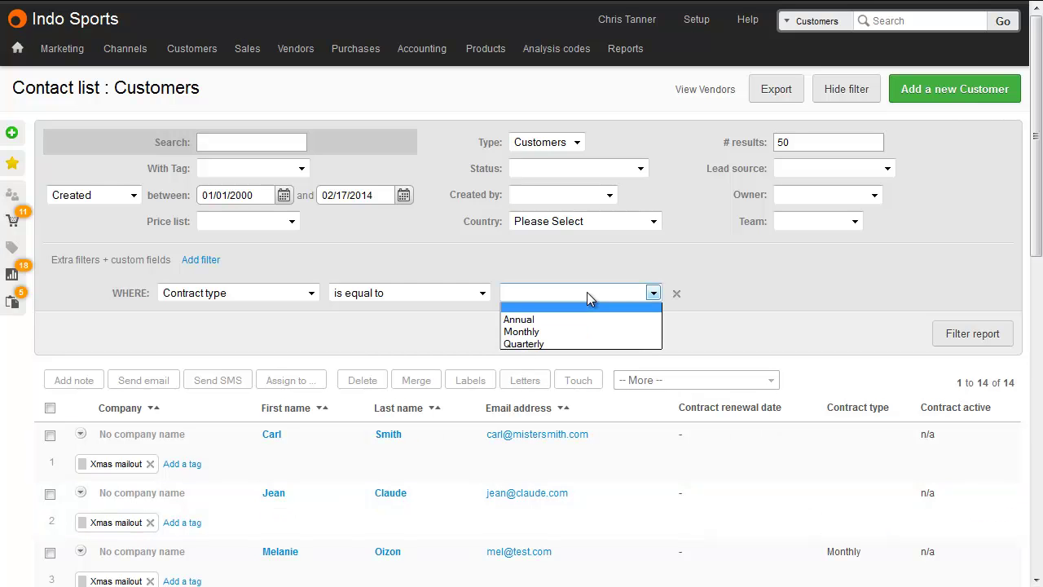
left_click(580, 331)
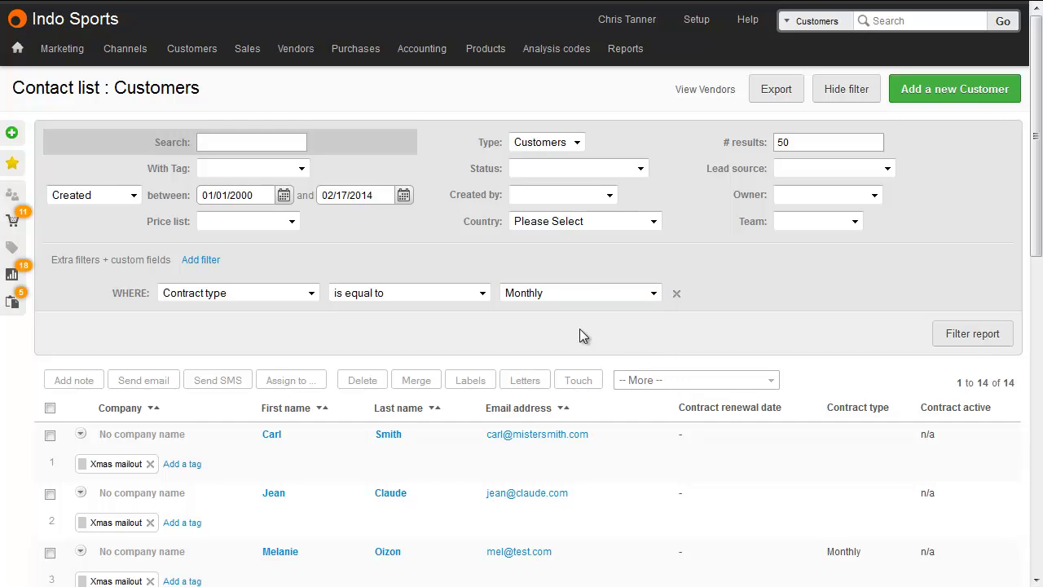
left_click(983, 341)
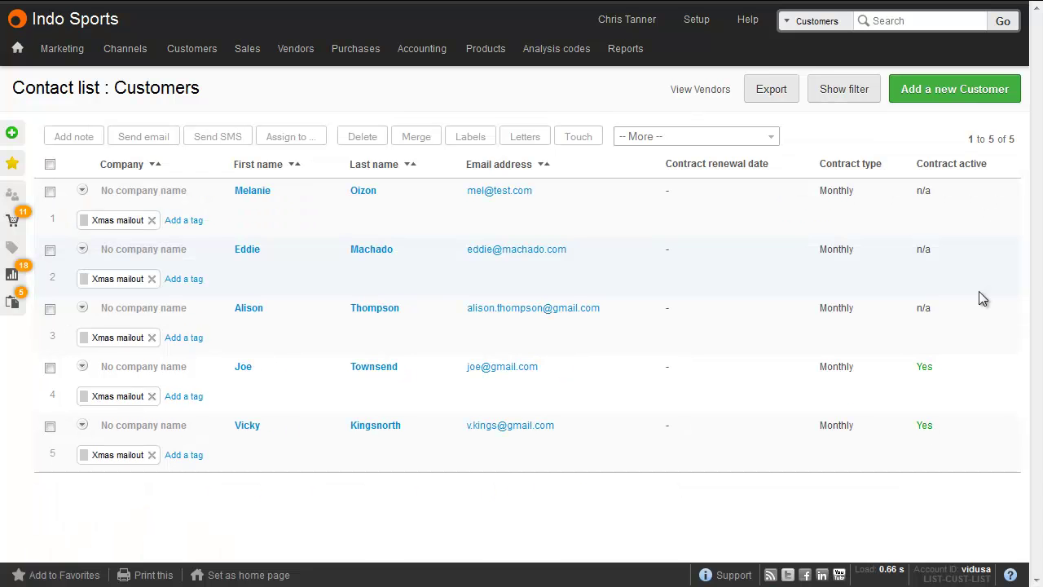
Remove the Monthly contract type filter and add a condition on Contract active, checking its values.
left_click(852, 92)
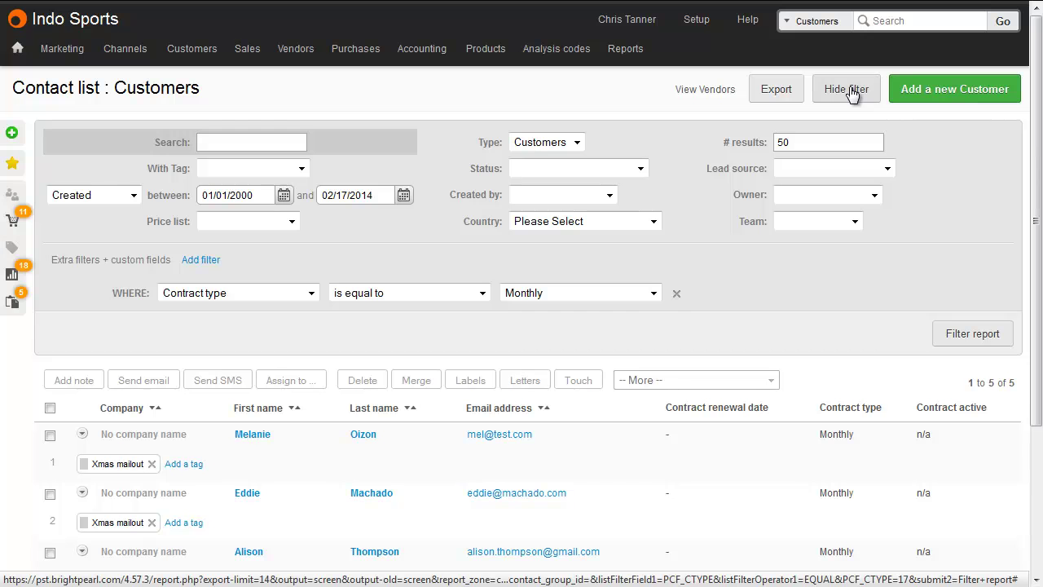
left_click(679, 295)
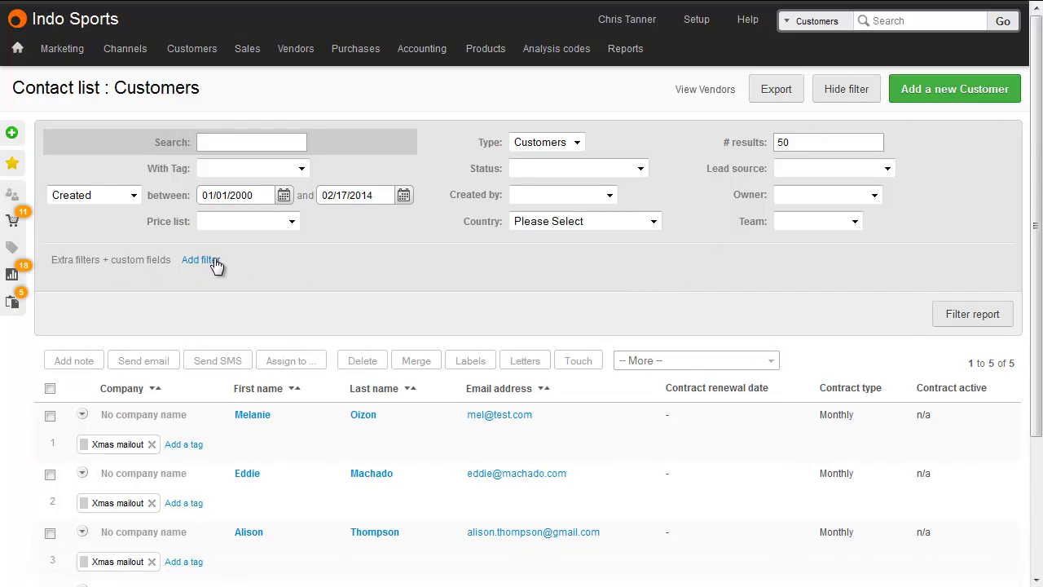
left_click(210, 261)
left_click(216, 290)
scroll(219, 326, "down", 2)
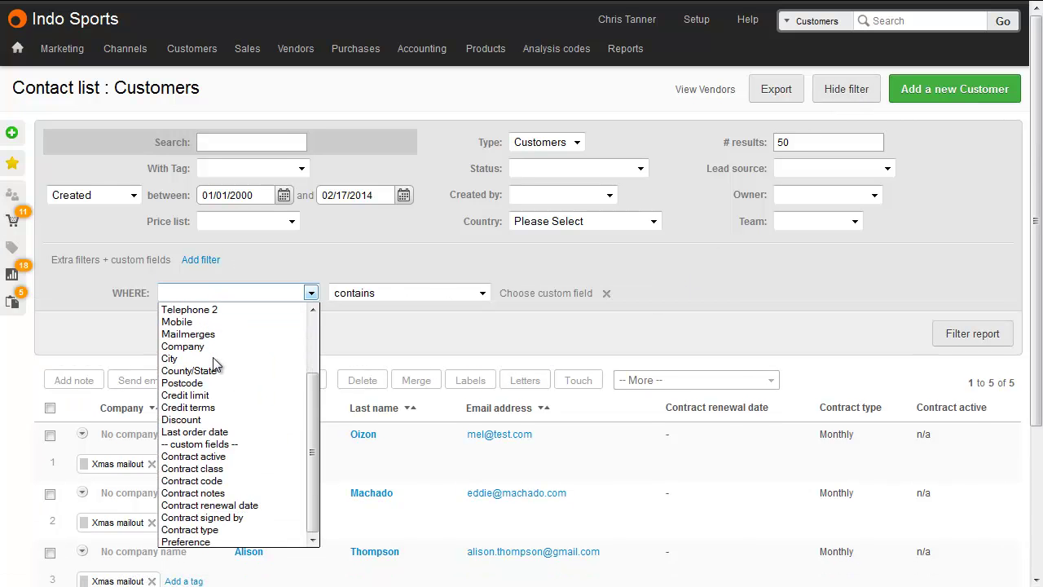
left_click(216, 454)
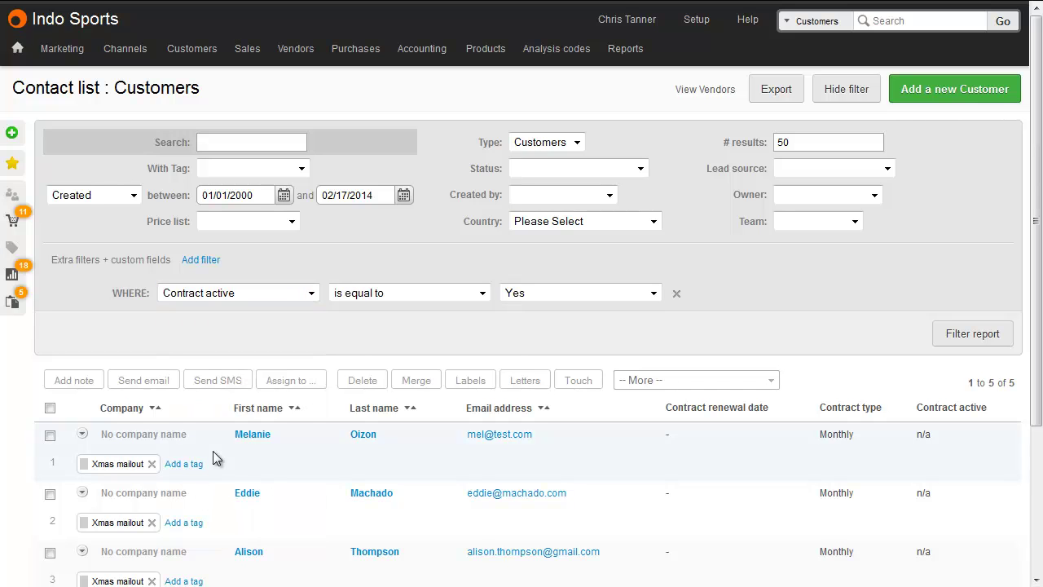
left_click(571, 293)
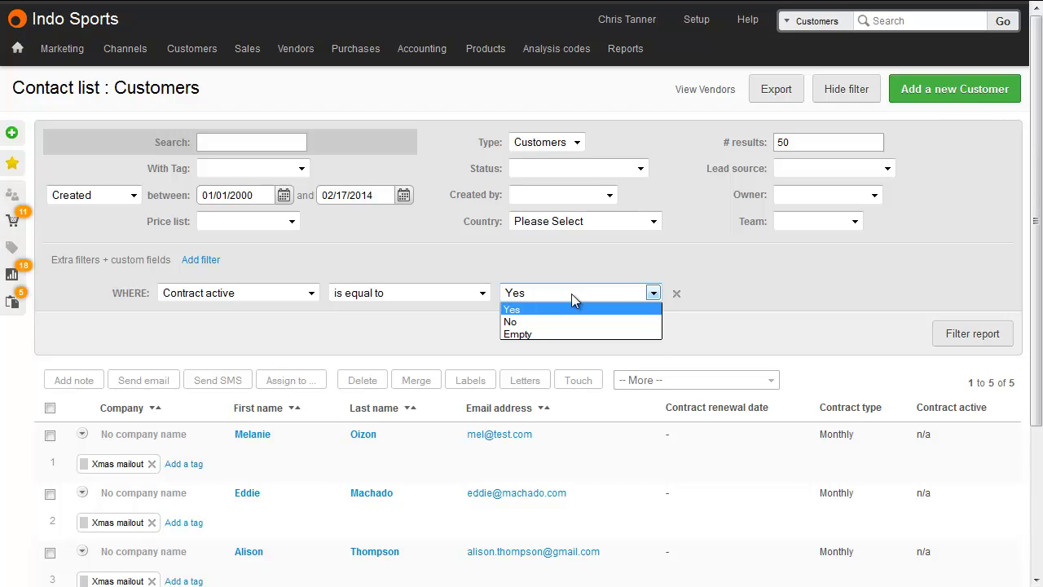
left_click(310, 293)
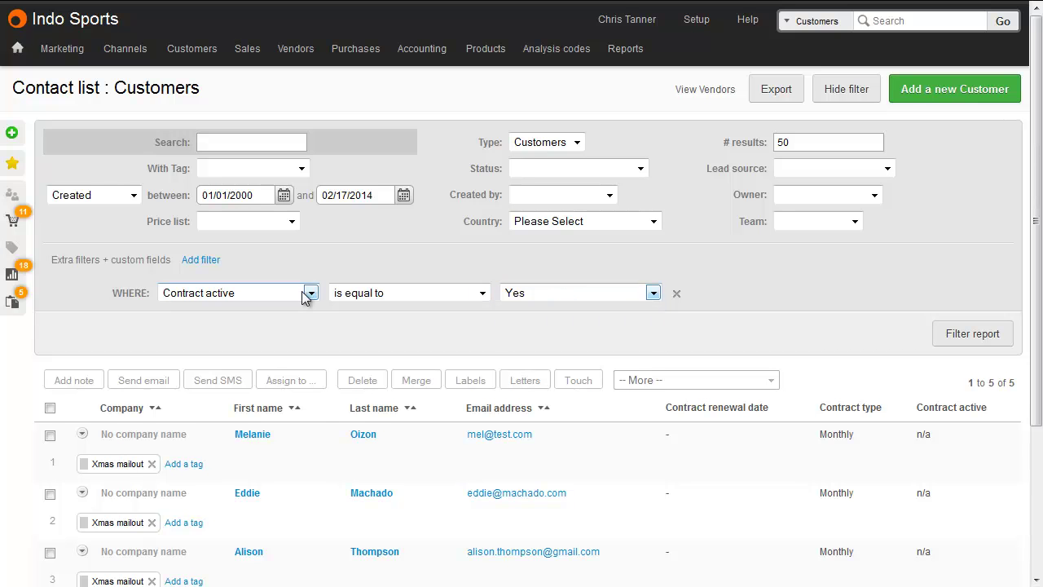
Switch the condition to Contract notes, then Contract renewal date, and add another condition.
left_click(309, 294)
left_click(263, 492)
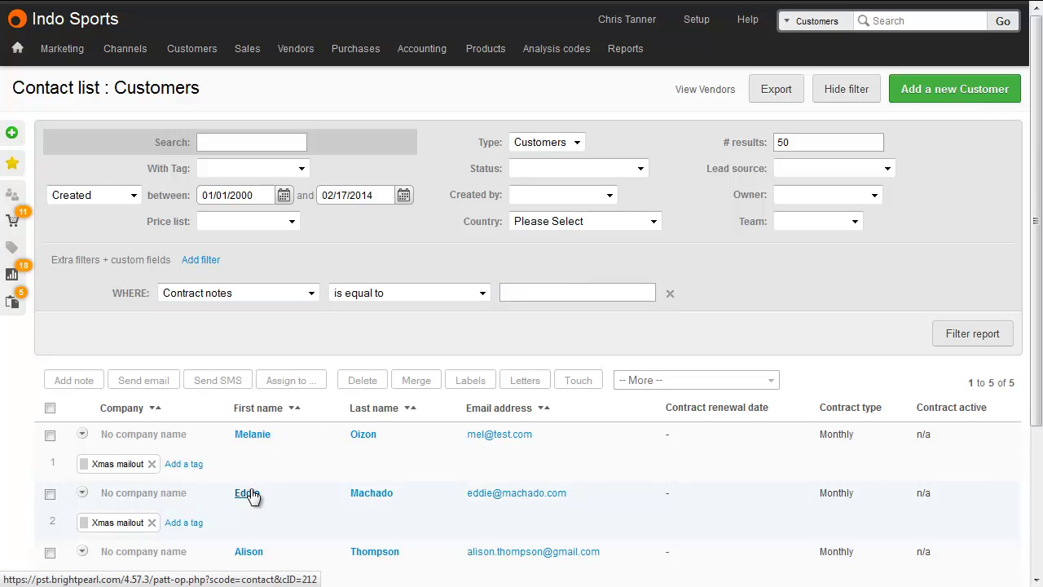
left_click(392, 292)
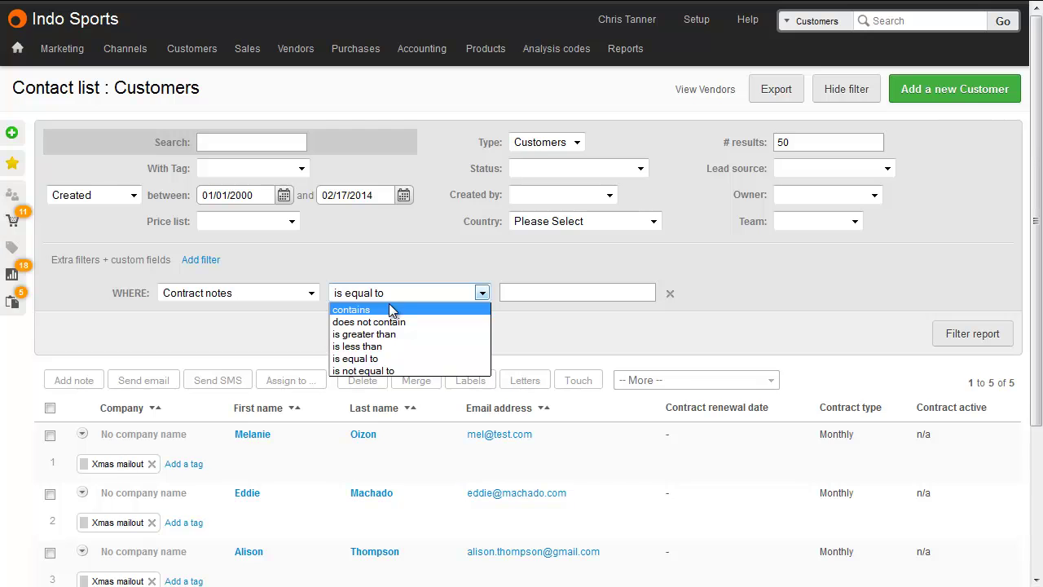
left_click(311, 293)
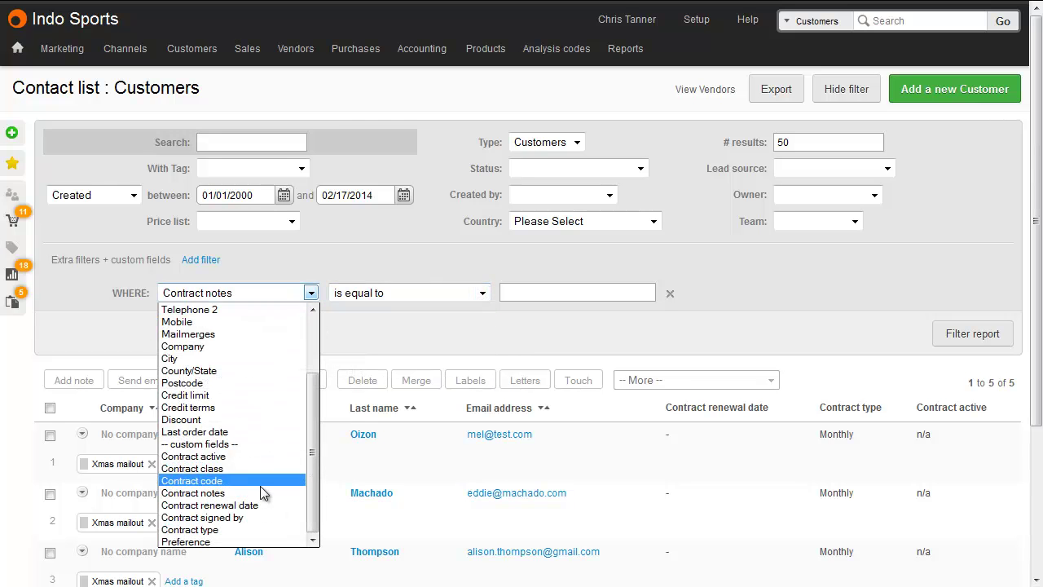
left_click(260, 506)
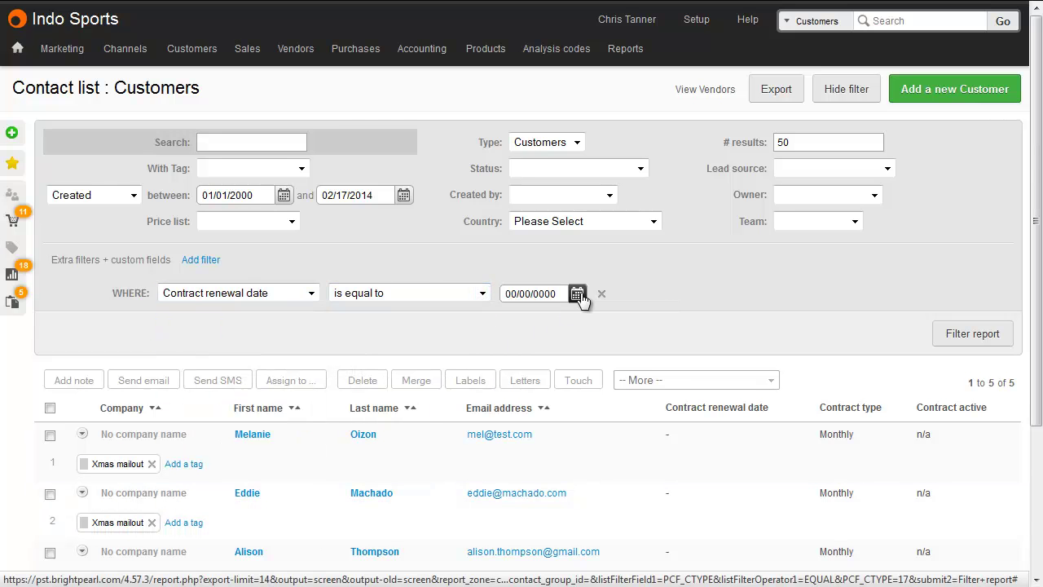
left_click(482, 293)
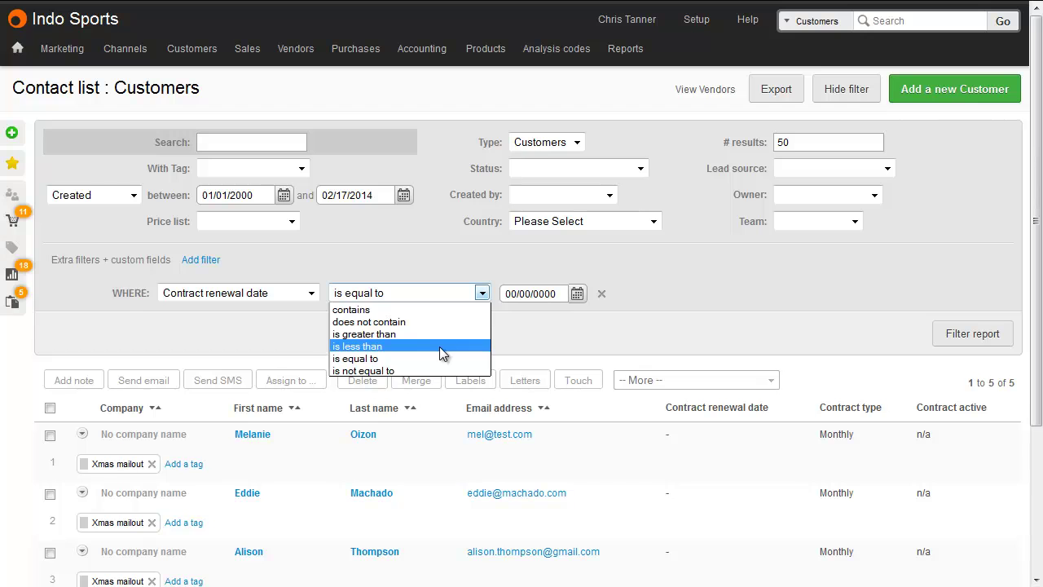
left_click(204, 265)
left_click(204, 265)
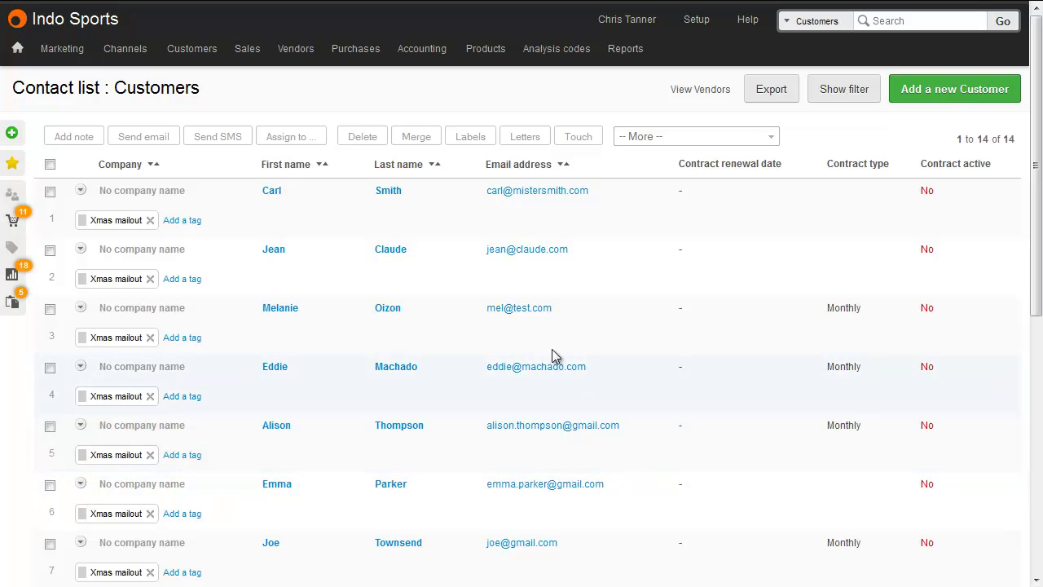
Select all 14 customers and bulk-update their Contract type custom field to Annual.
left_click(50, 164)
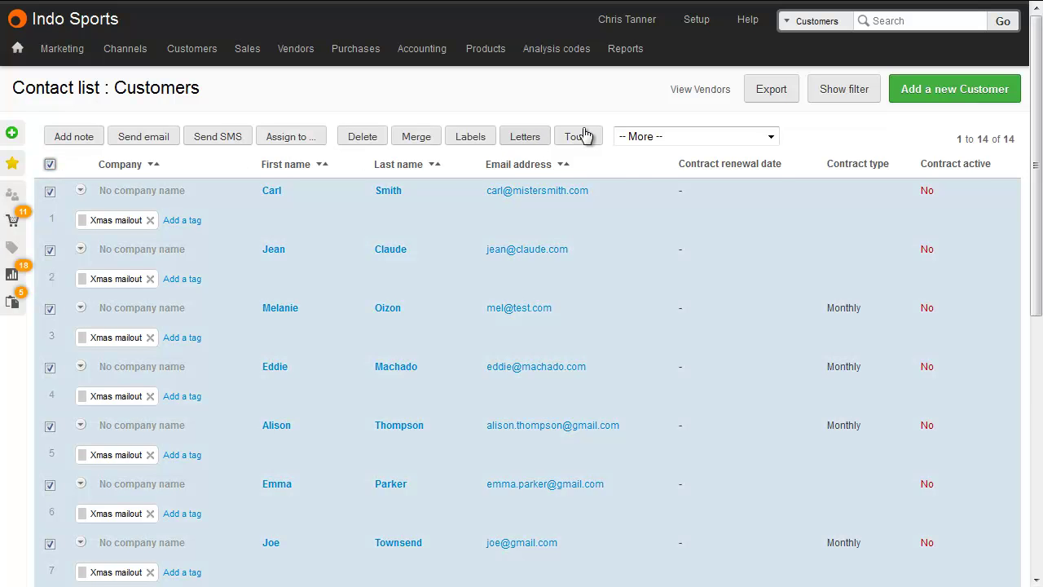
left_click(656, 137)
left_click(675, 211)
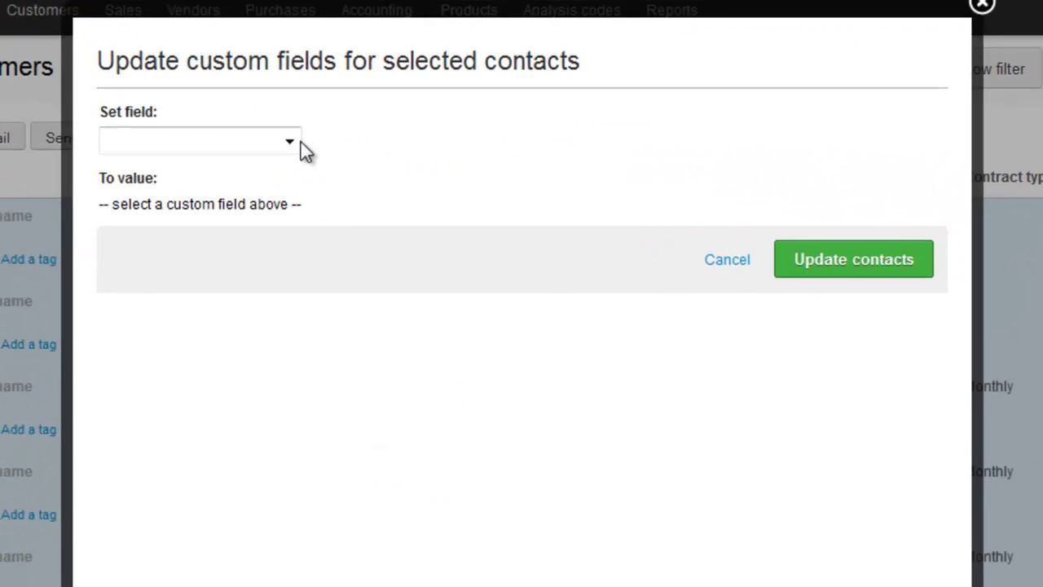
left_click(292, 144)
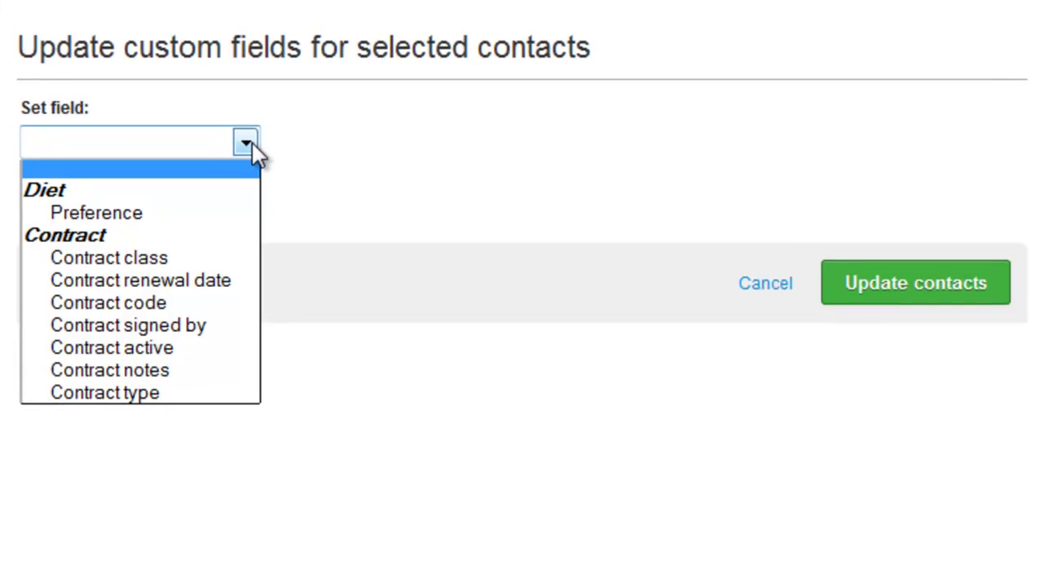
left_click(196, 391)
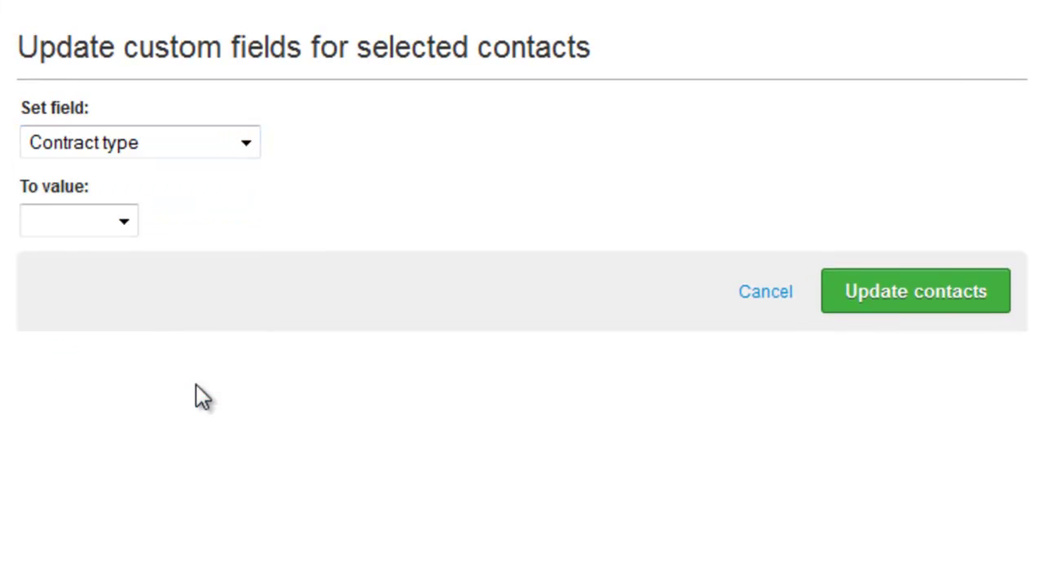
left_click(124, 224)
left_click(114, 268)
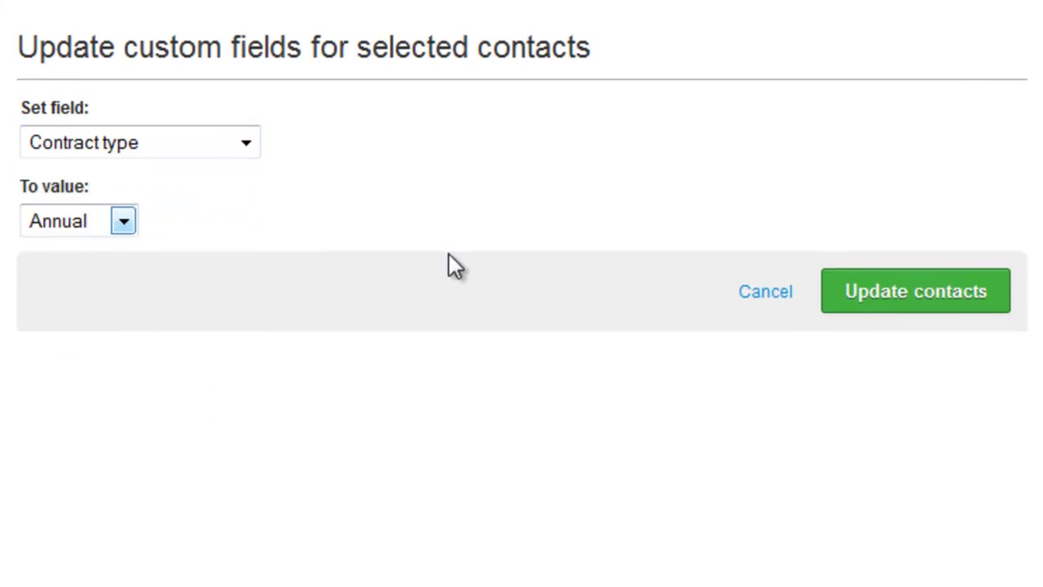
left_click(847, 267)
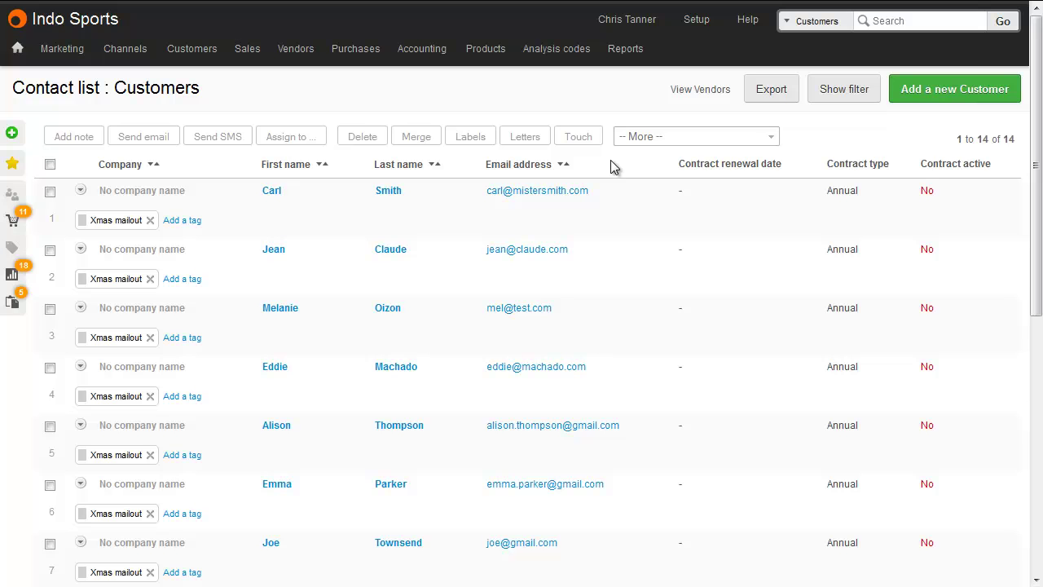
Bring up the export options for the customer list from the user menu.
mouse_move(645, 23)
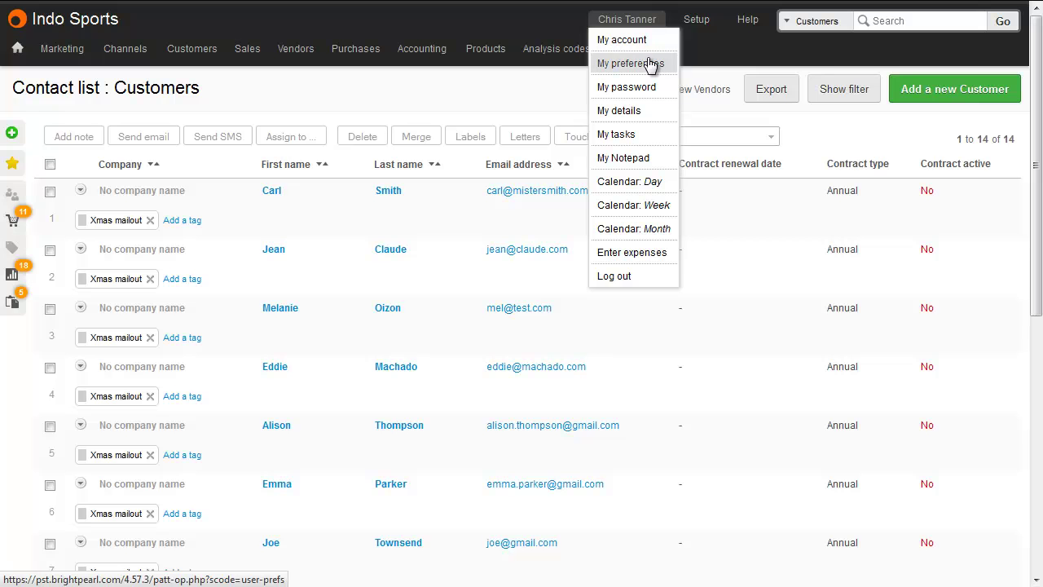
left_click(766, 90)
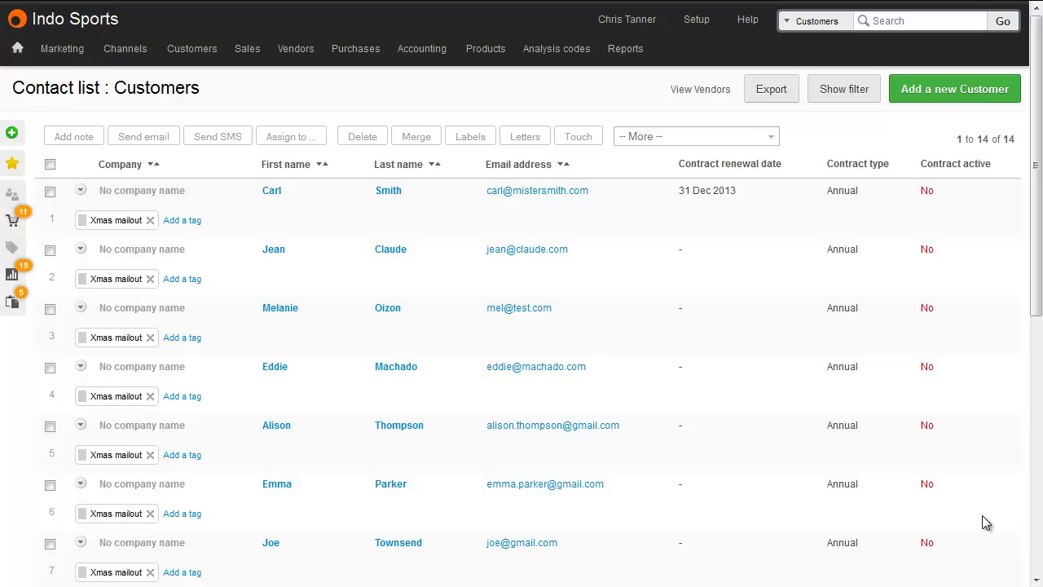
Send the Contract renewal email template to the first customer only.
left_click(51, 191)
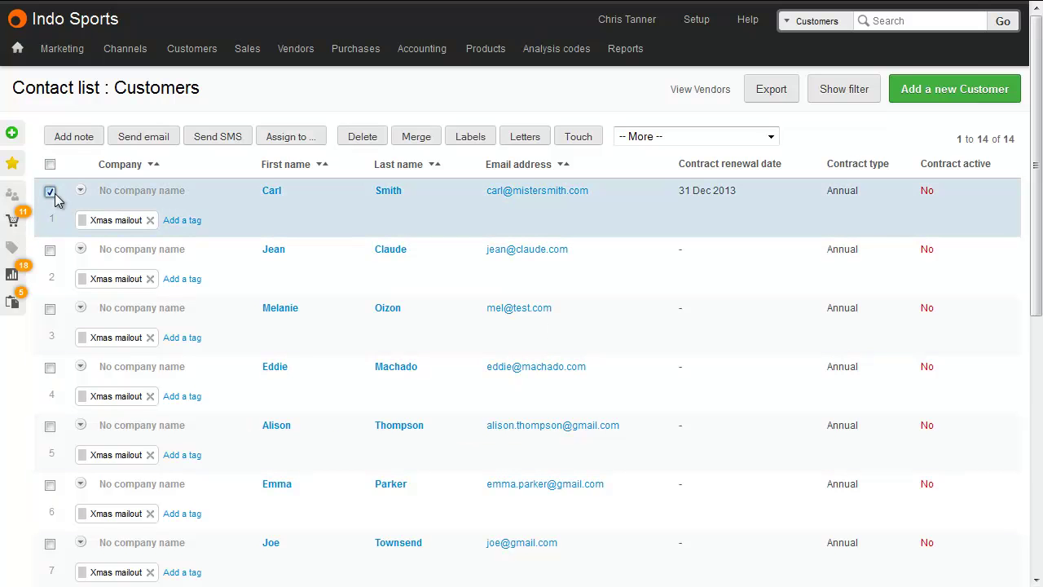
left_click(144, 139)
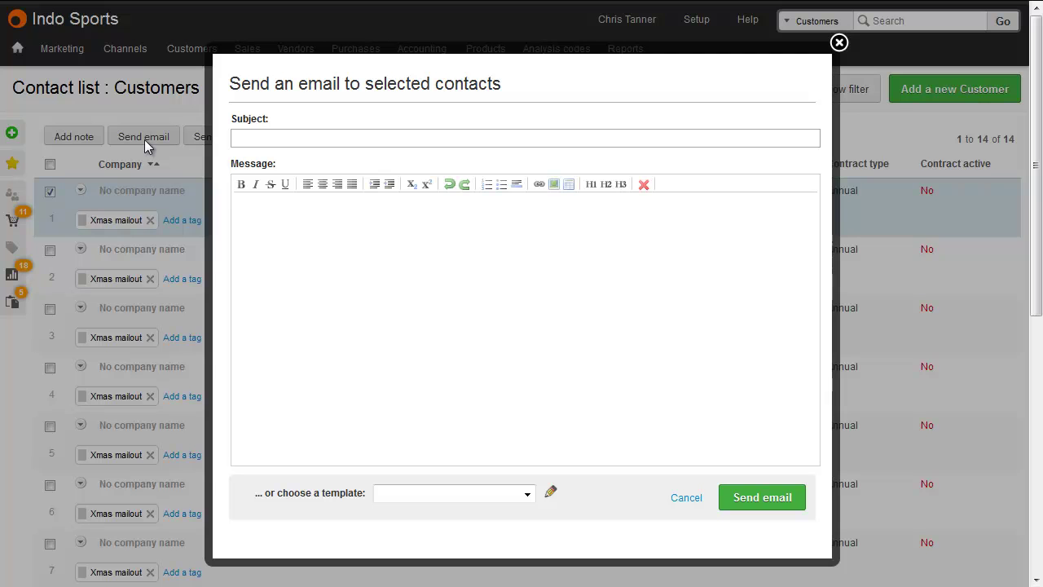
left_click(422, 500)
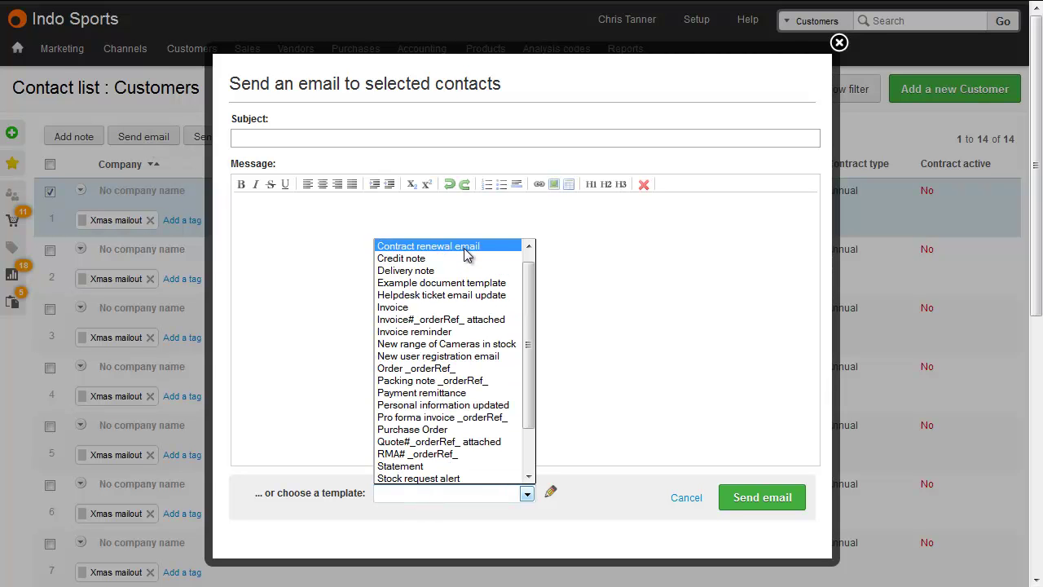
left_click(464, 248)
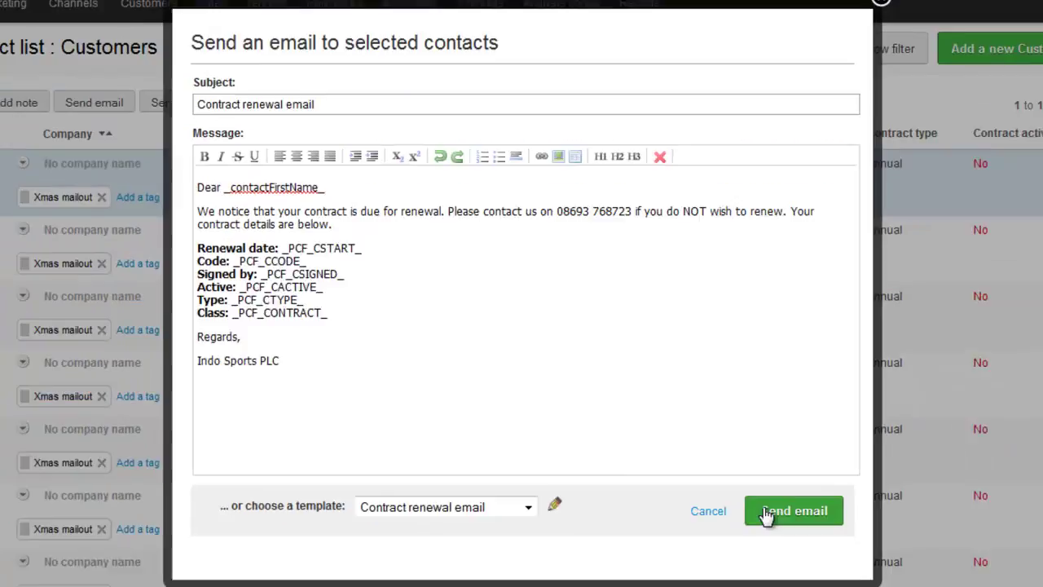
left_click(901, 573)
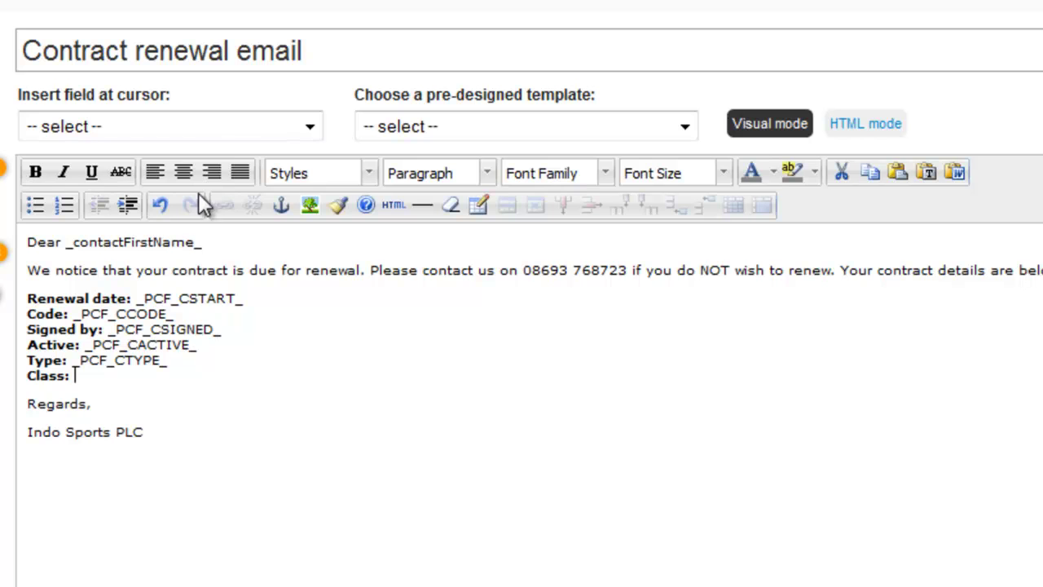
Insert the Contract class merge field (_PCF_CONTRACT_) after the template's Class: line.
left_click(226, 125)
left_click_drag(310, 204, 321, 485)
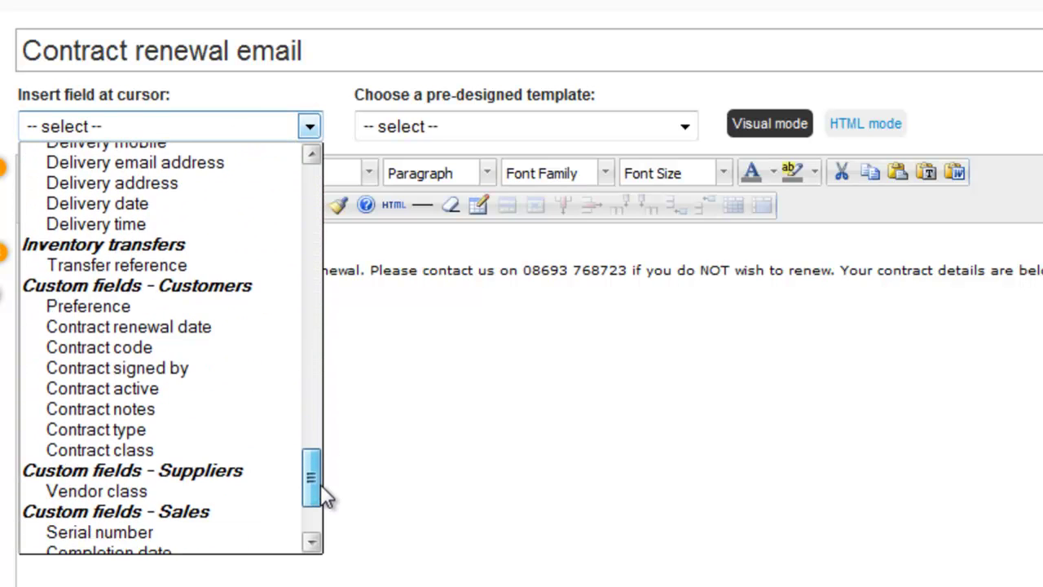
left_click(207, 451)
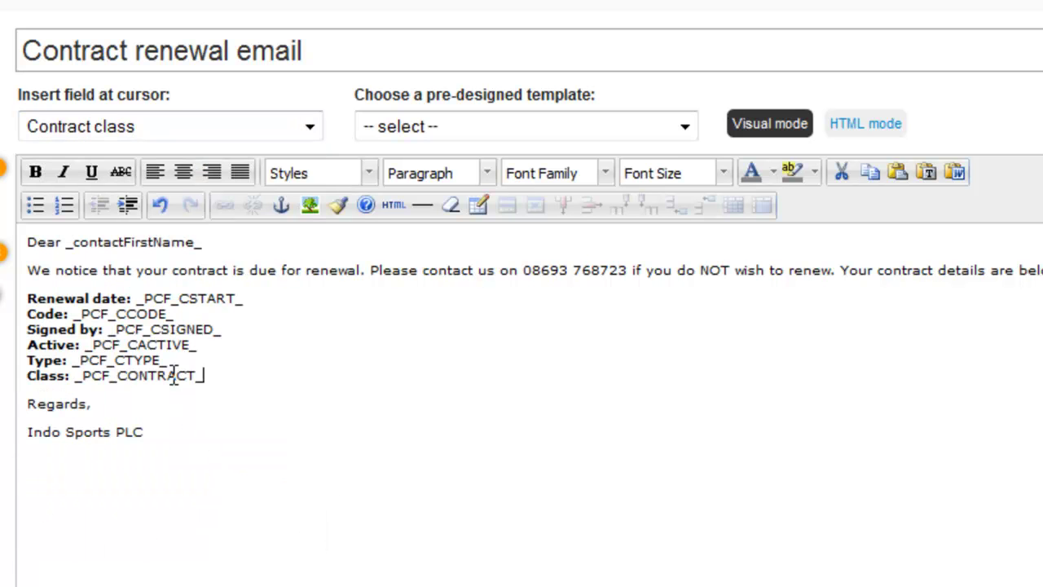